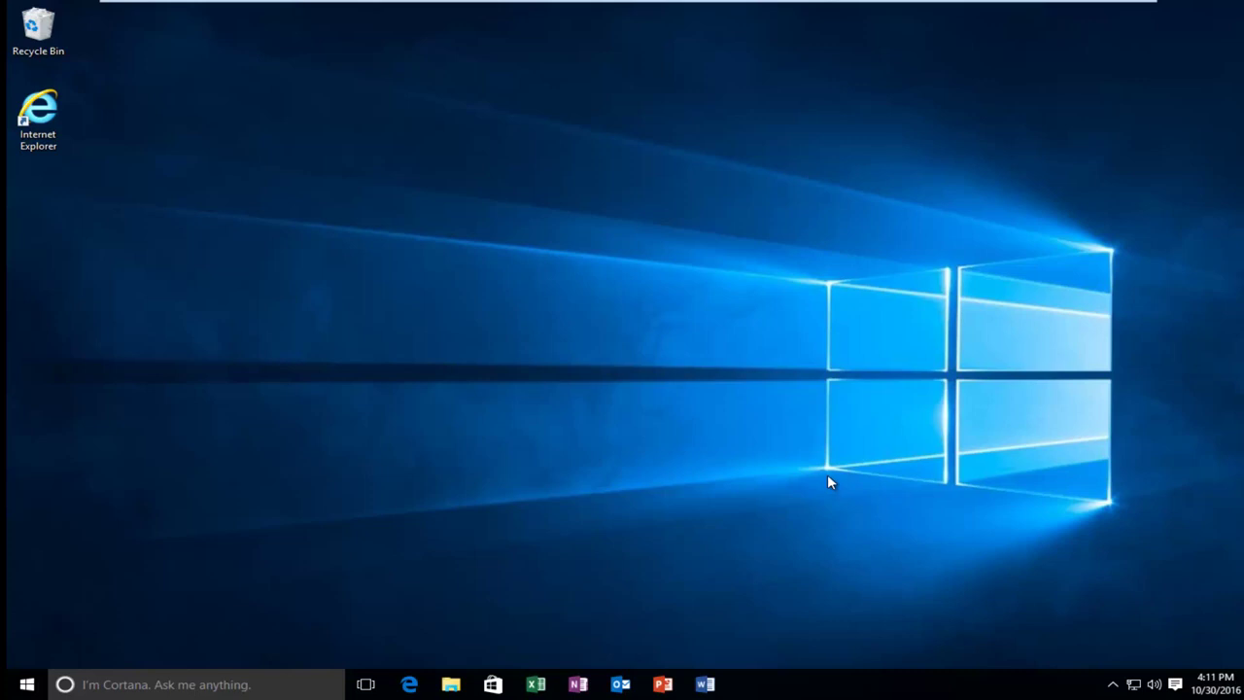
Step: Search Windows for "control panel" and open the Control Panel
{"action": "left_click", "coordinate": [19, 688]}
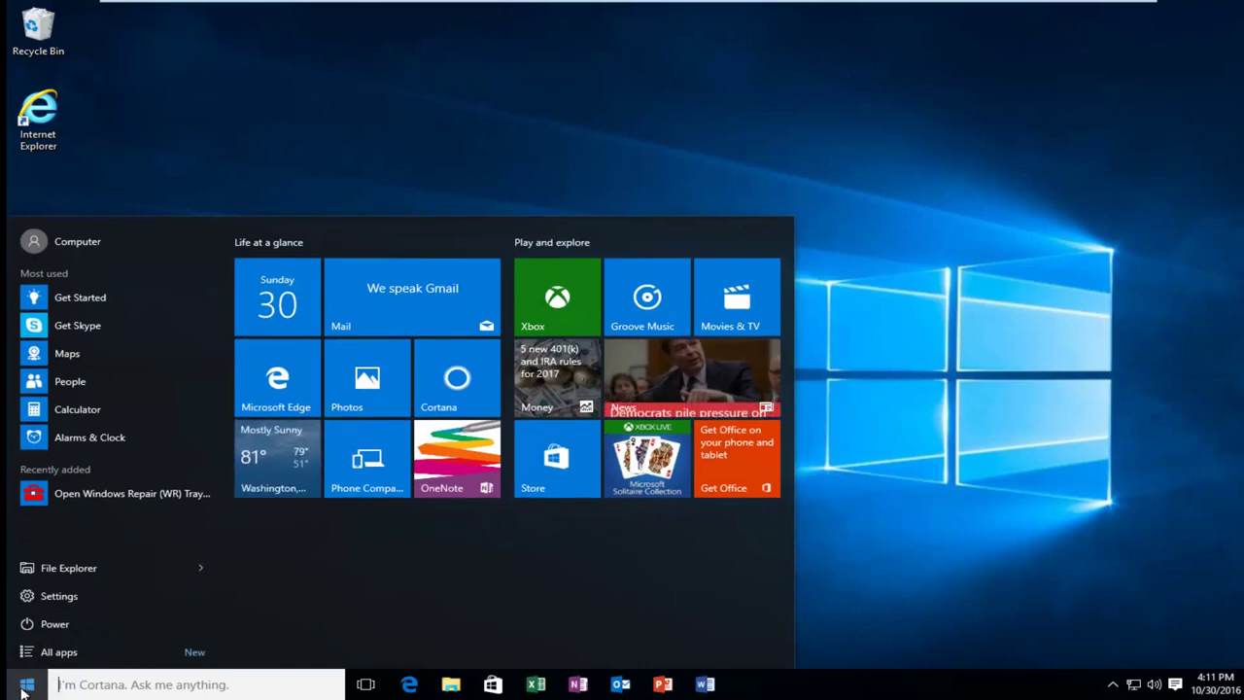
{"action": "left_click", "coordinate": [100, 683]}
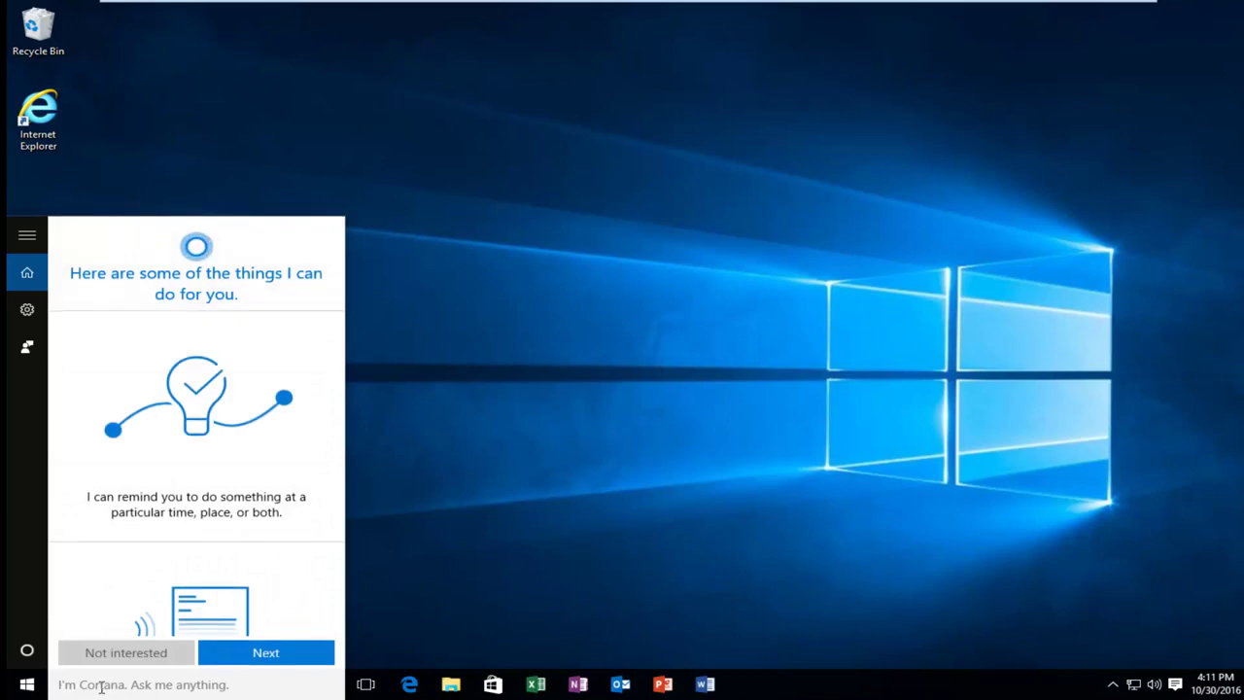
{"action": "type", "text": "control panel"}
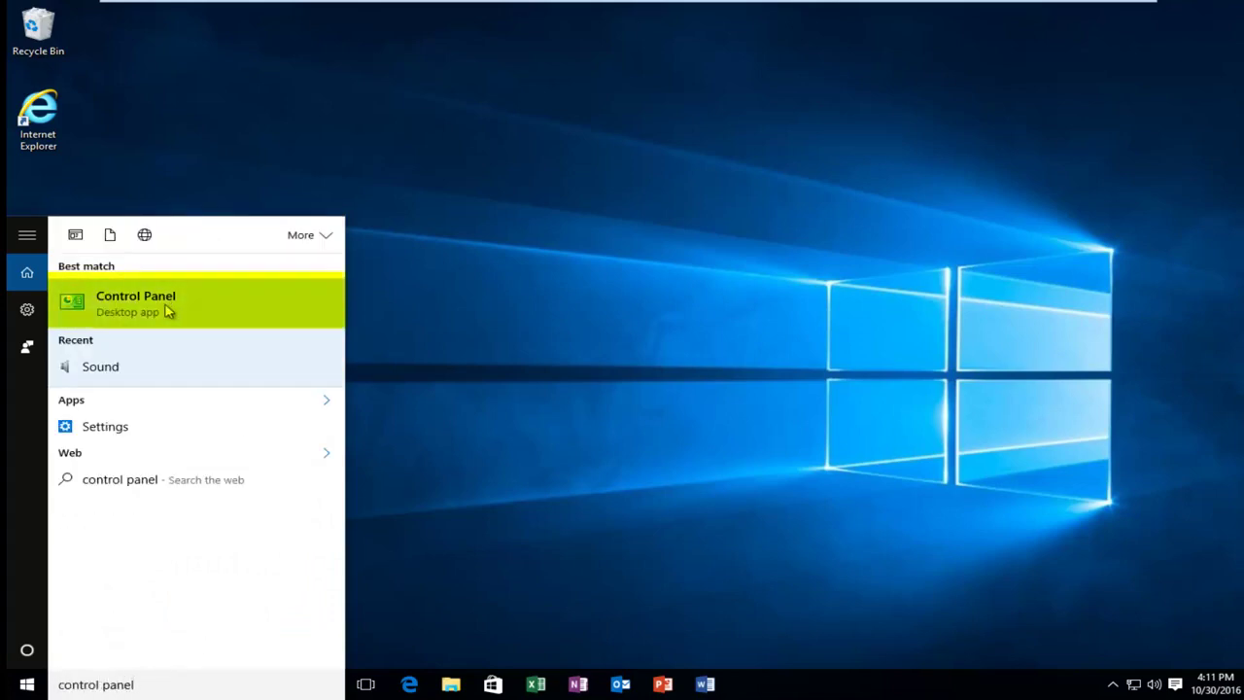
{"action": "left_click", "coordinate": [113, 309]}
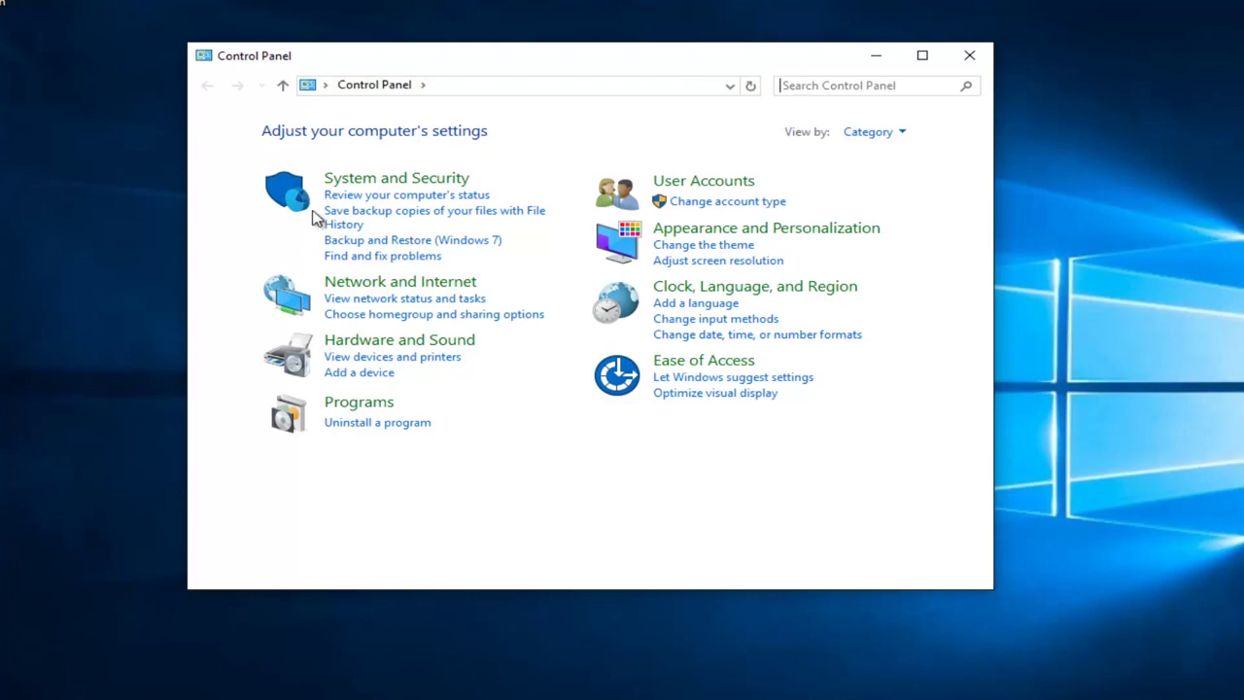
Step: Open Services from Administrative Tools under System and Security, and close the Administrative Tools and System and Security windows
{"action": "left_click", "coordinate": [411, 181]}
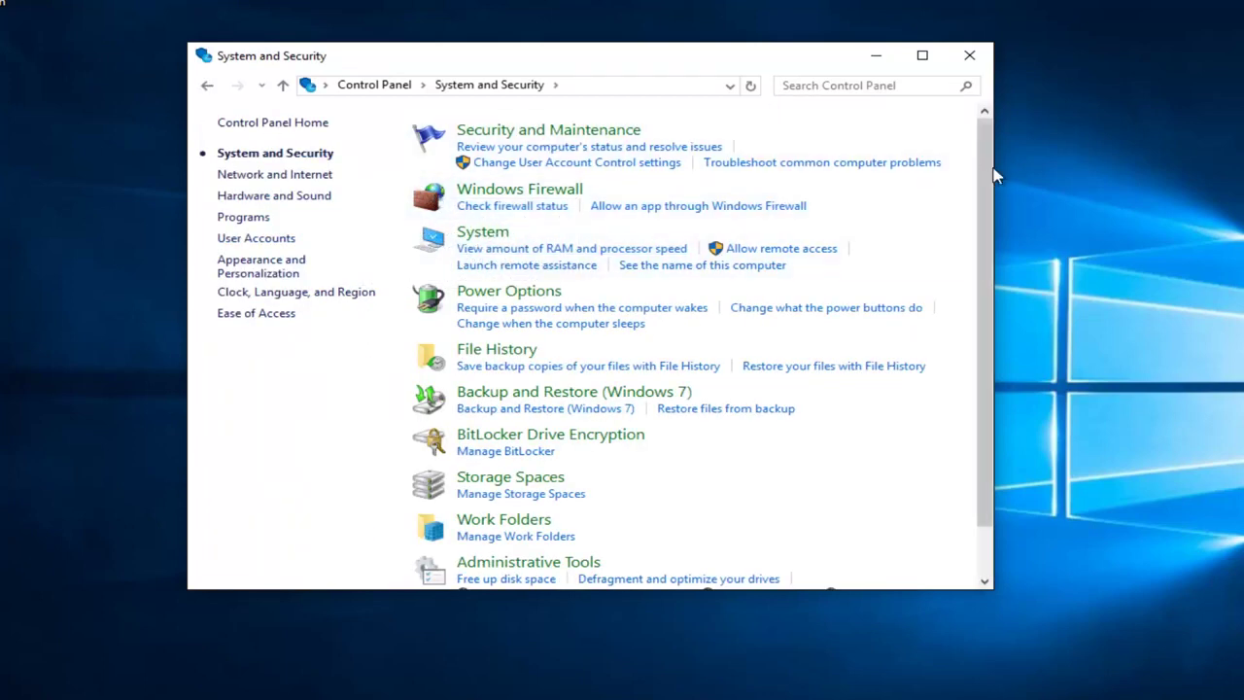
{"action": "left_click_drag", "start_coordinate": [992, 173], "coordinate": [993, 228]}
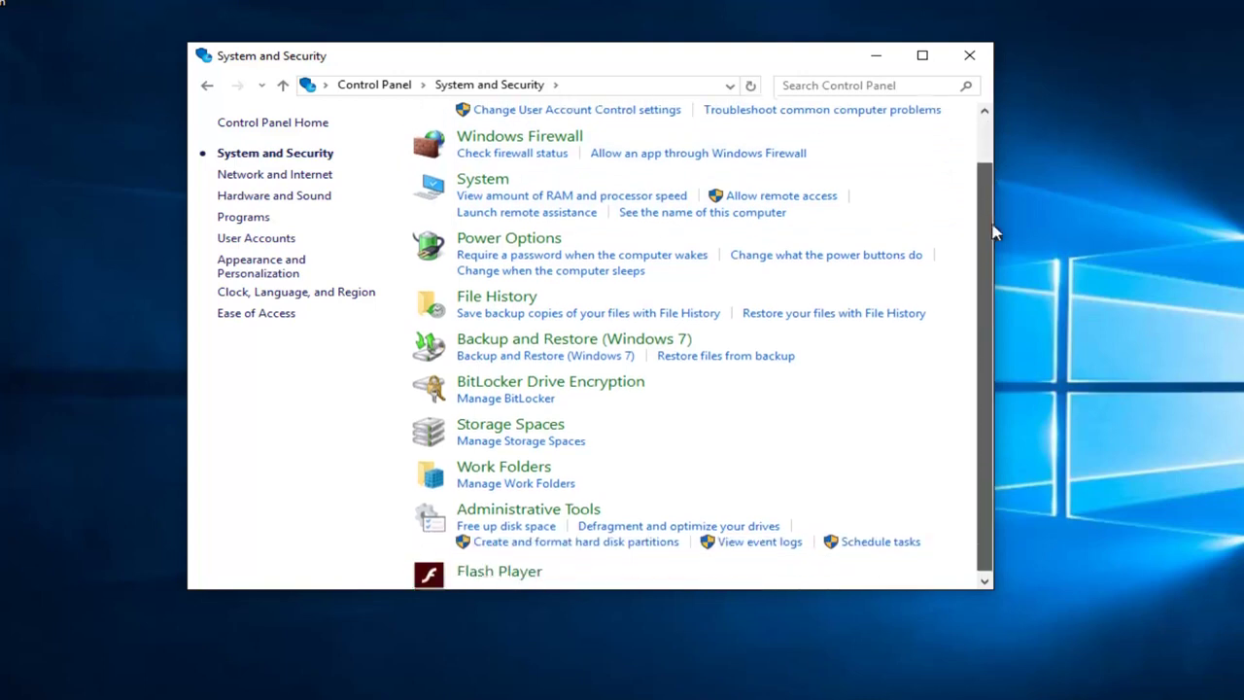
{"action": "left_click", "coordinate": [534, 510]}
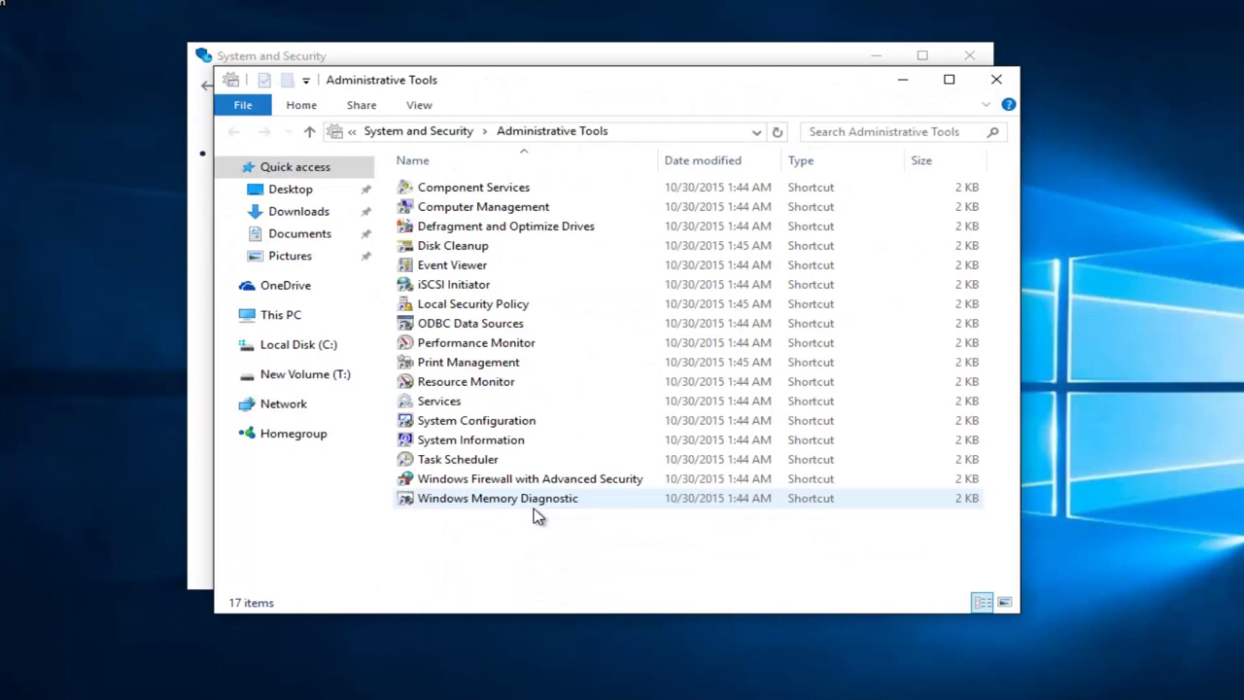
{"action": "double_click", "coordinate": [442, 406]}
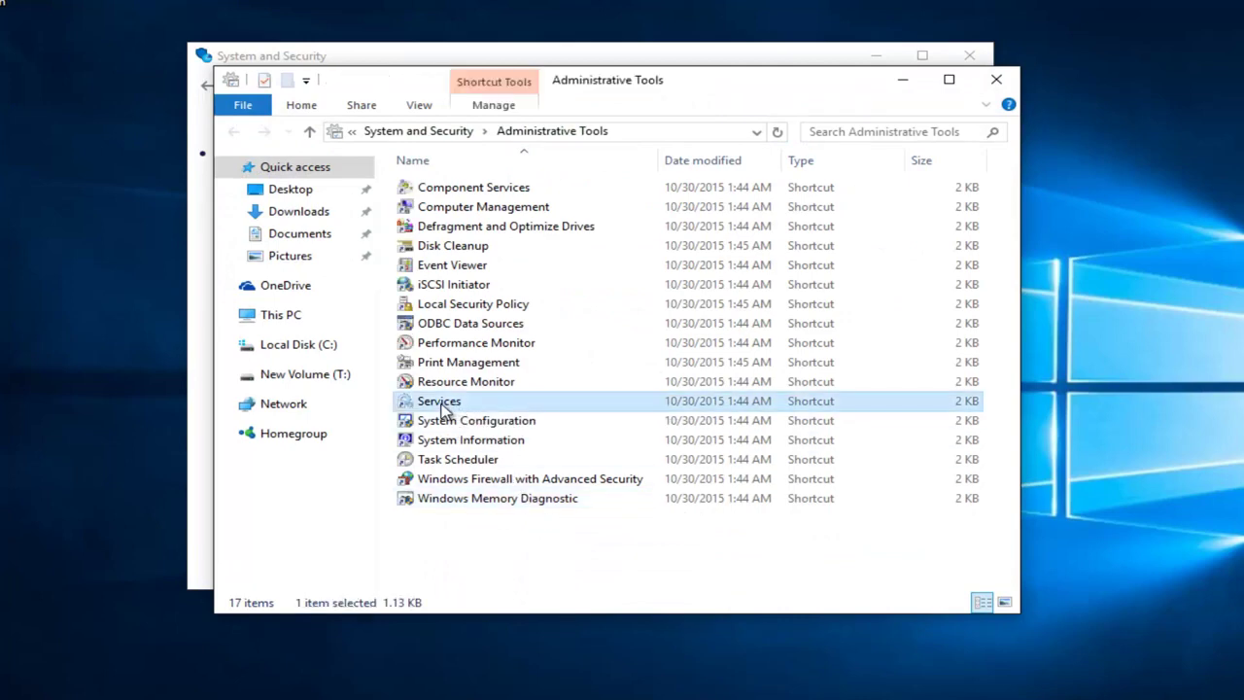
{"action": "left_click", "coordinate": [996, 78]}
{"action": "left_click", "coordinate": [969, 56]}
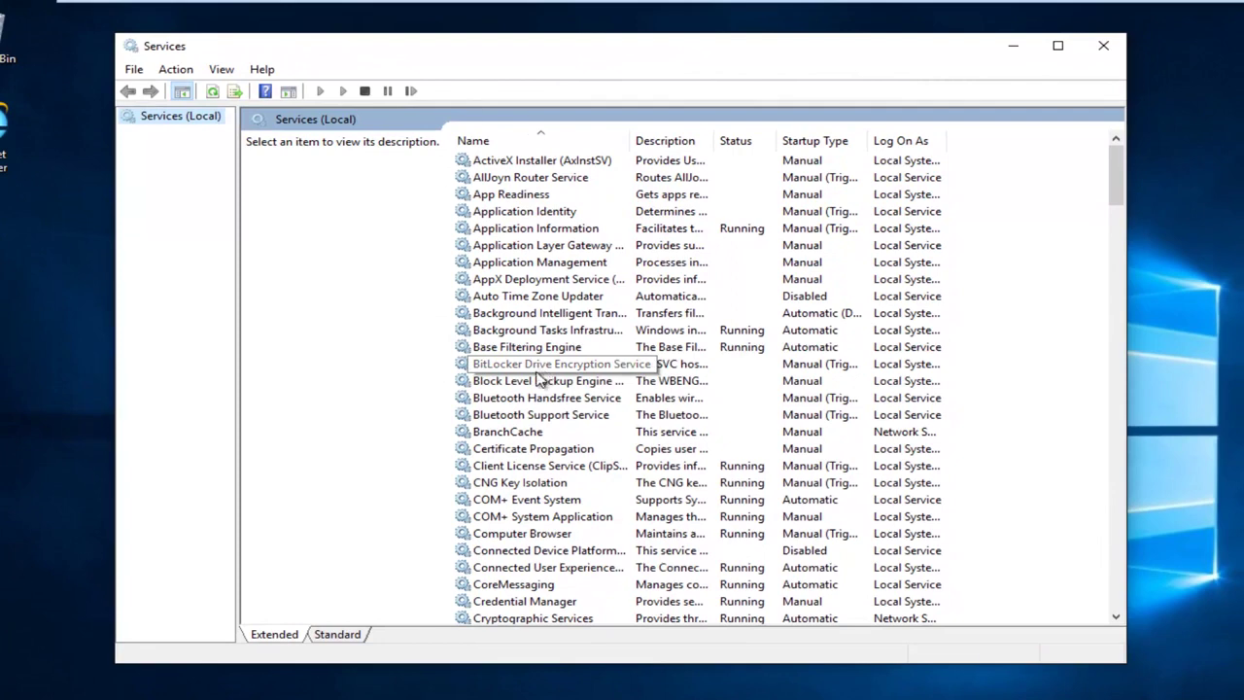
Step: Find the Distributed Link Tracking Client service in the list and open its properties
{"action": "left_click", "coordinate": [521, 415]}
{"action": "scroll", "coordinate": [521, 416], "scroll_direction": "down", "scroll_amount": 5}
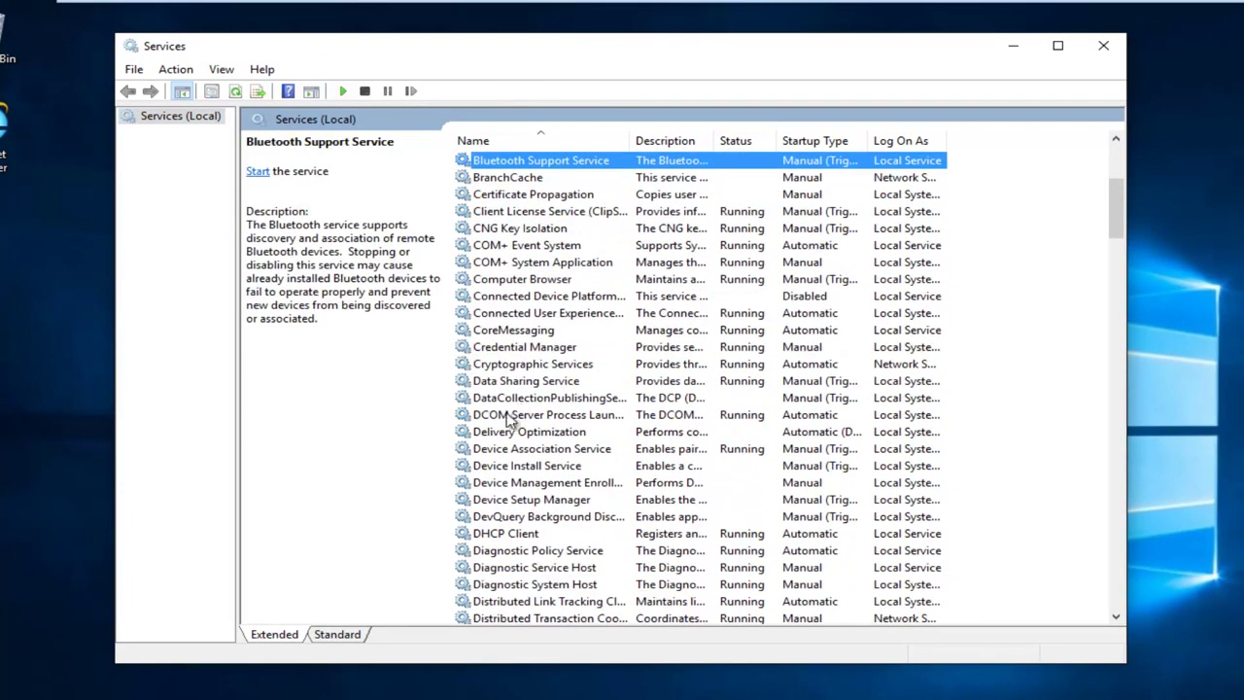
{"action": "scroll", "coordinate": [542, 428], "scroll_direction": "down", "scroll_amount": 2}
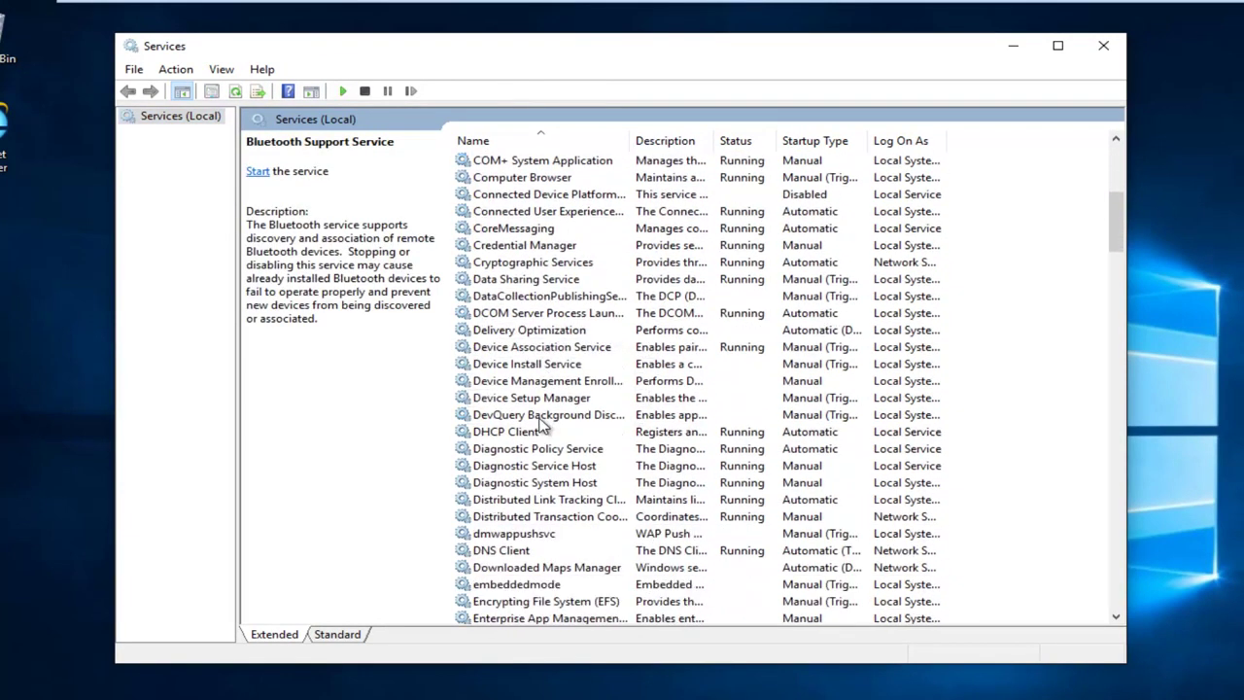
{"action": "left_click", "coordinate": [514, 500]}
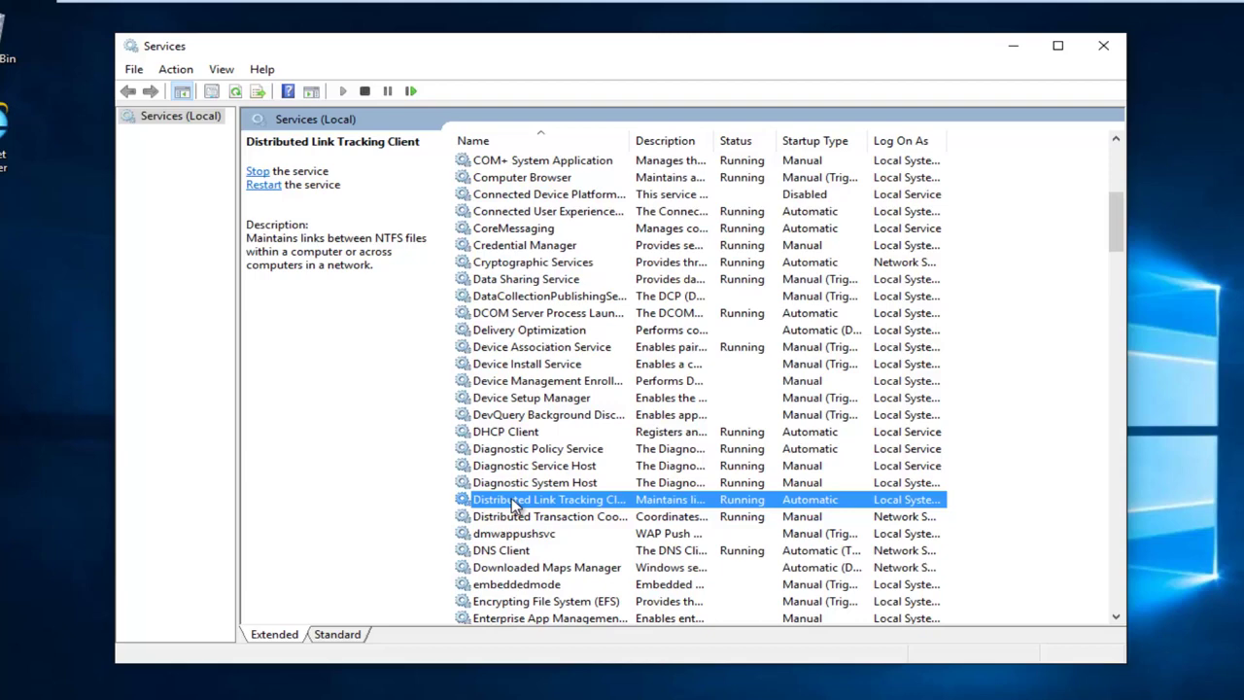
{"action": "right_click", "coordinate": [537, 504]}
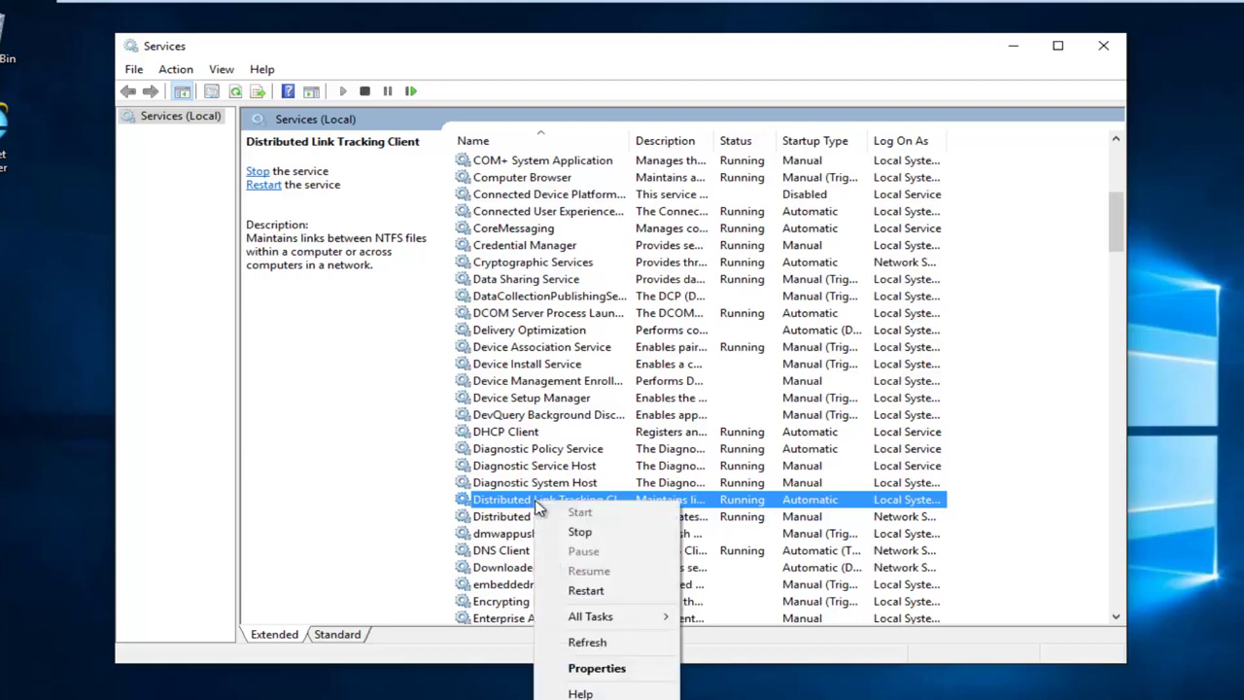
{"action": "left_click", "coordinate": [595, 667]}
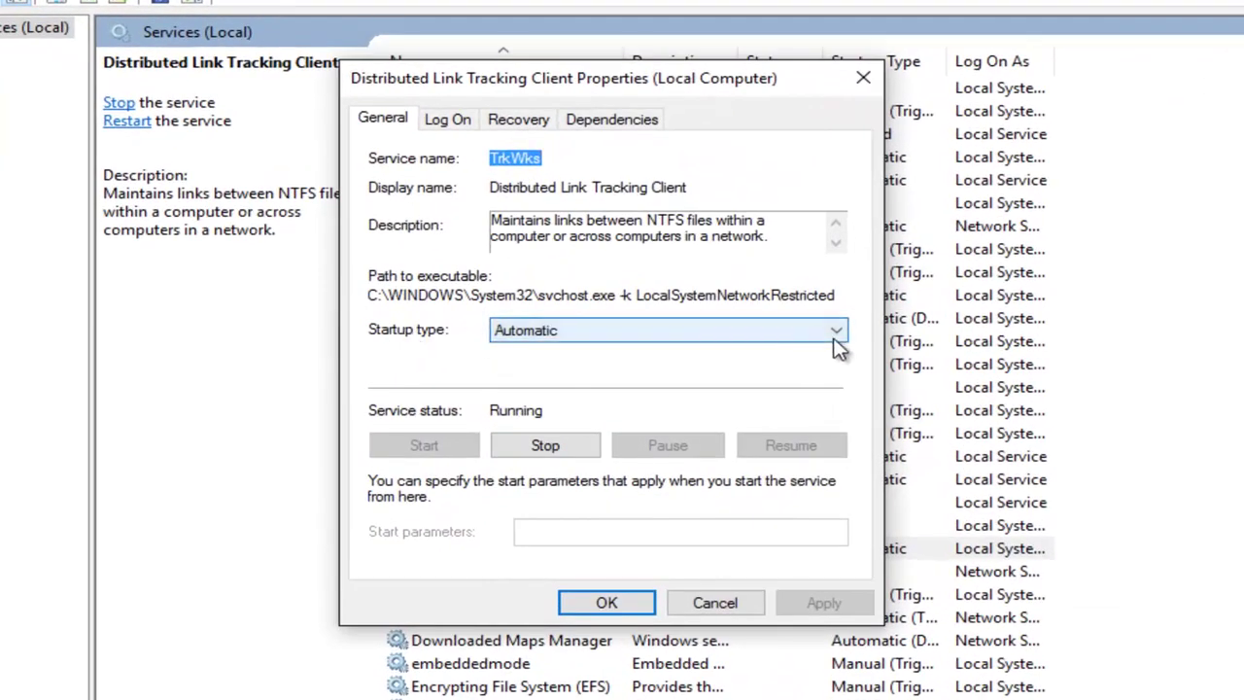
Step: Set the Distributed Link Tracking Client's startup type to Disabled, apply the change and close Services
{"action": "left_click", "coordinate": [842, 333]}
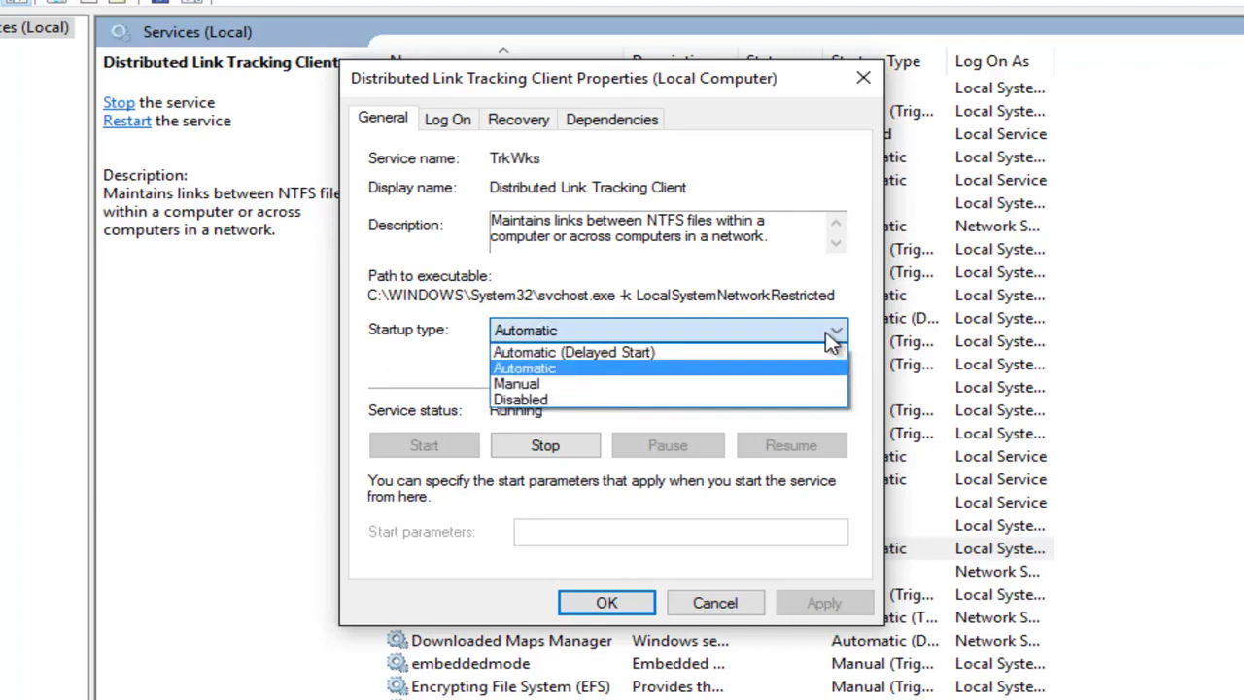
{"action": "left_click", "coordinate": [518, 401]}
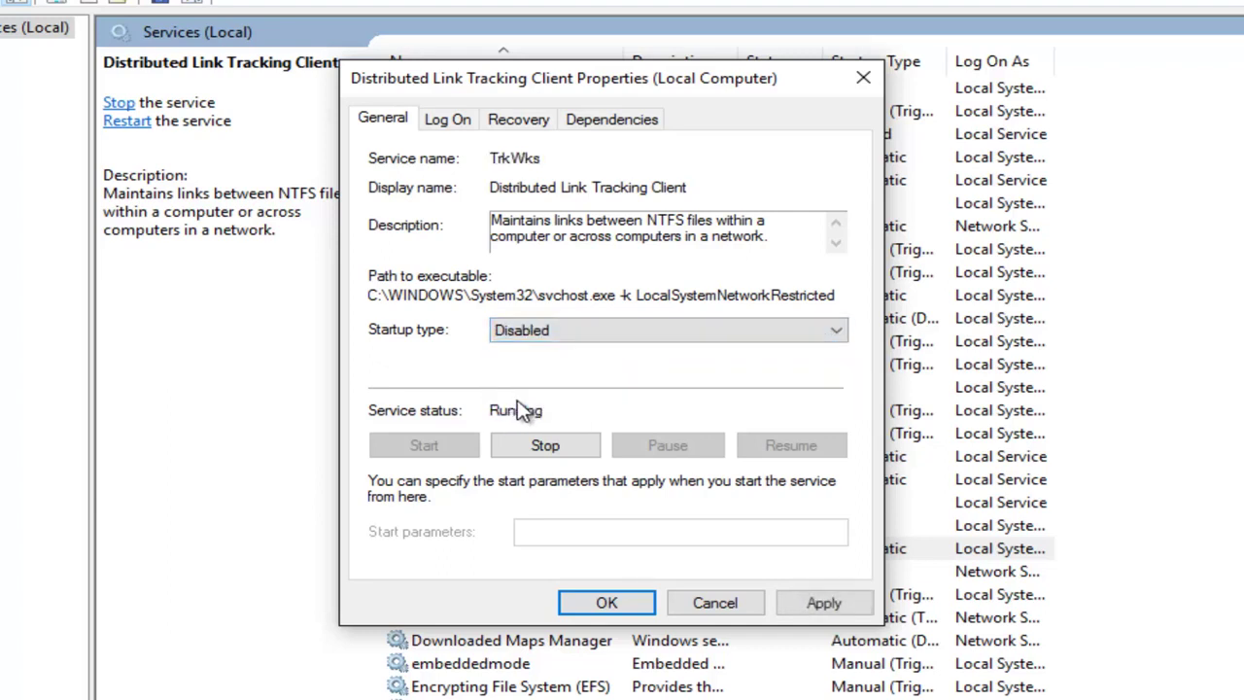
{"action": "left_click", "coordinate": [819, 601]}
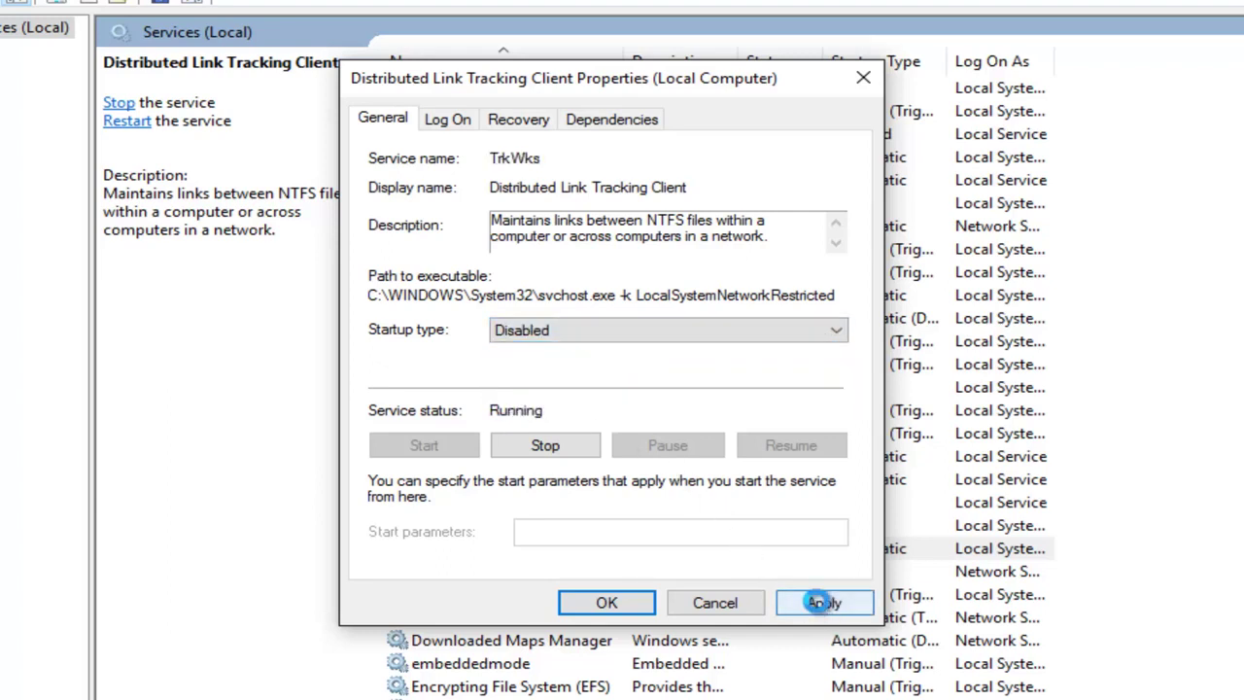
{"action": "left_click", "coordinate": [597, 603]}
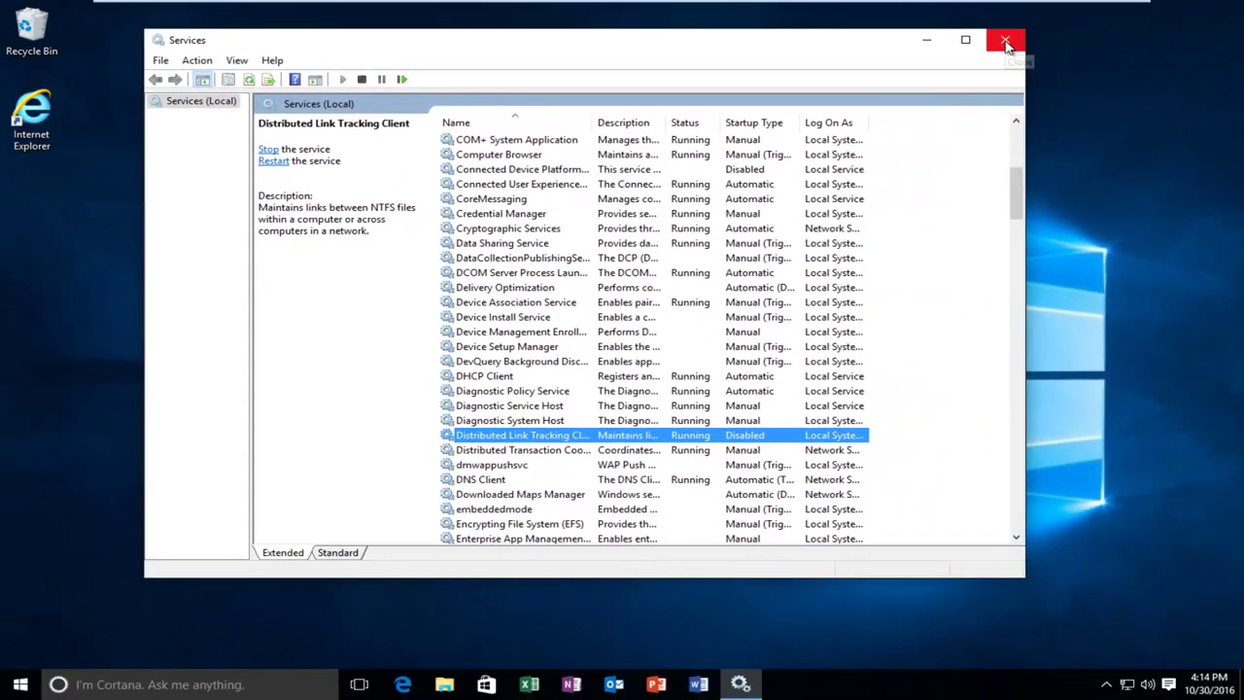
{"action": "left_click", "coordinate": [1006, 41]}
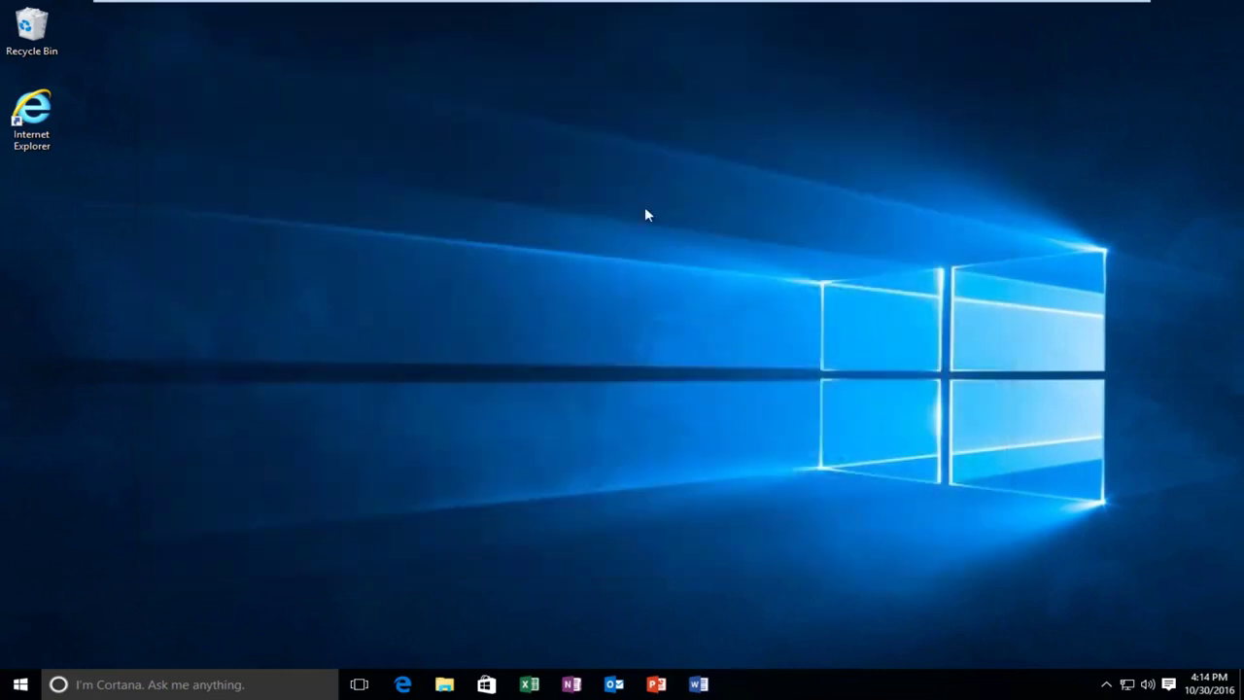
Step: Open Command Prompt as administrator, allowing it to make changes, and switch to the T: drive
{"action": "right_click", "coordinate": [35, 685]}
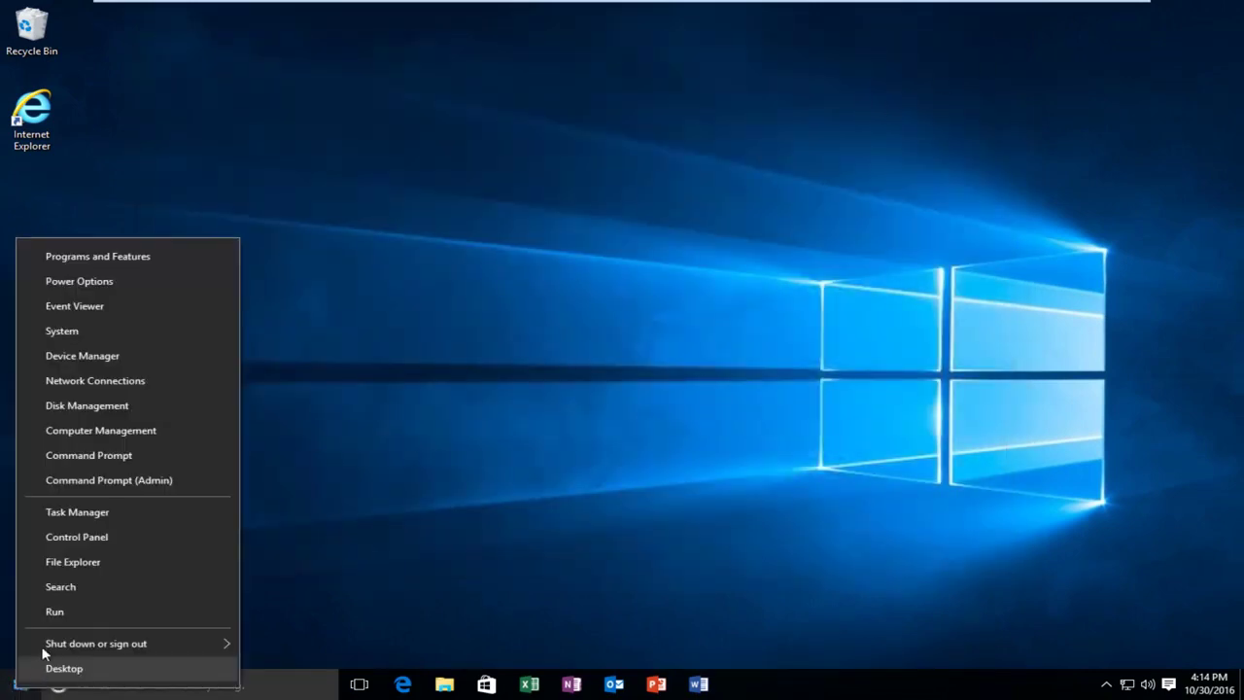
{"action": "left_click", "coordinate": [113, 481]}
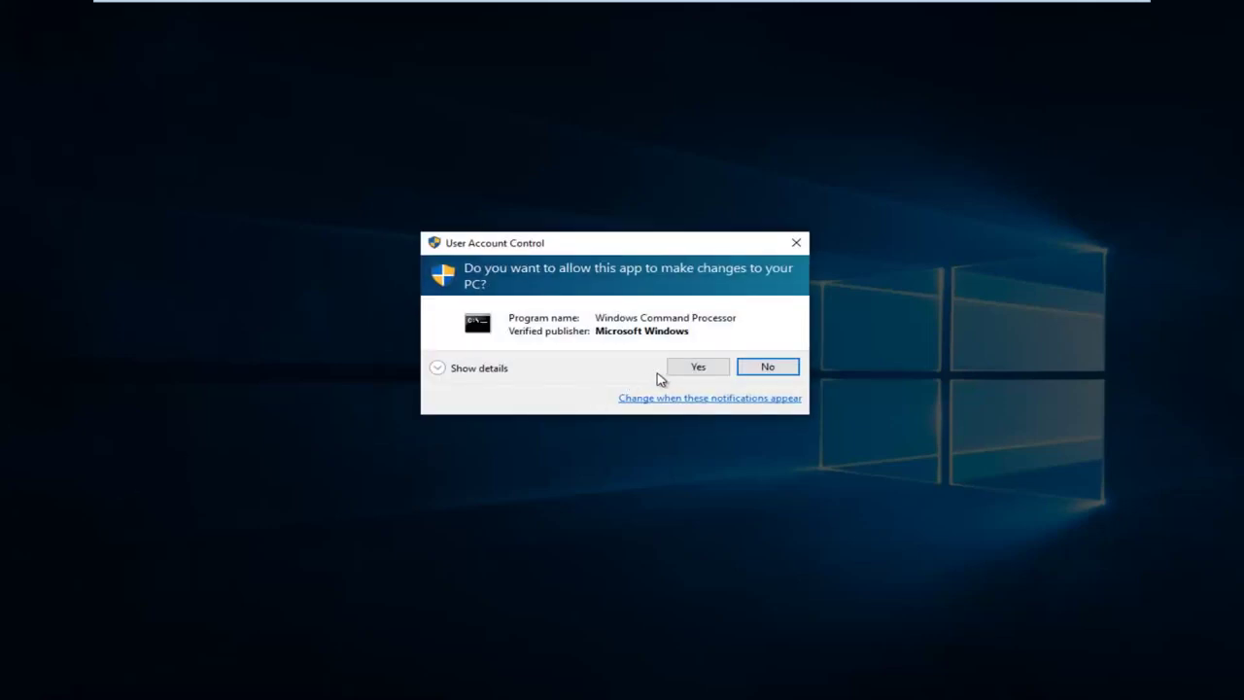
{"action": "left_click", "coordinate": [702, 367]}
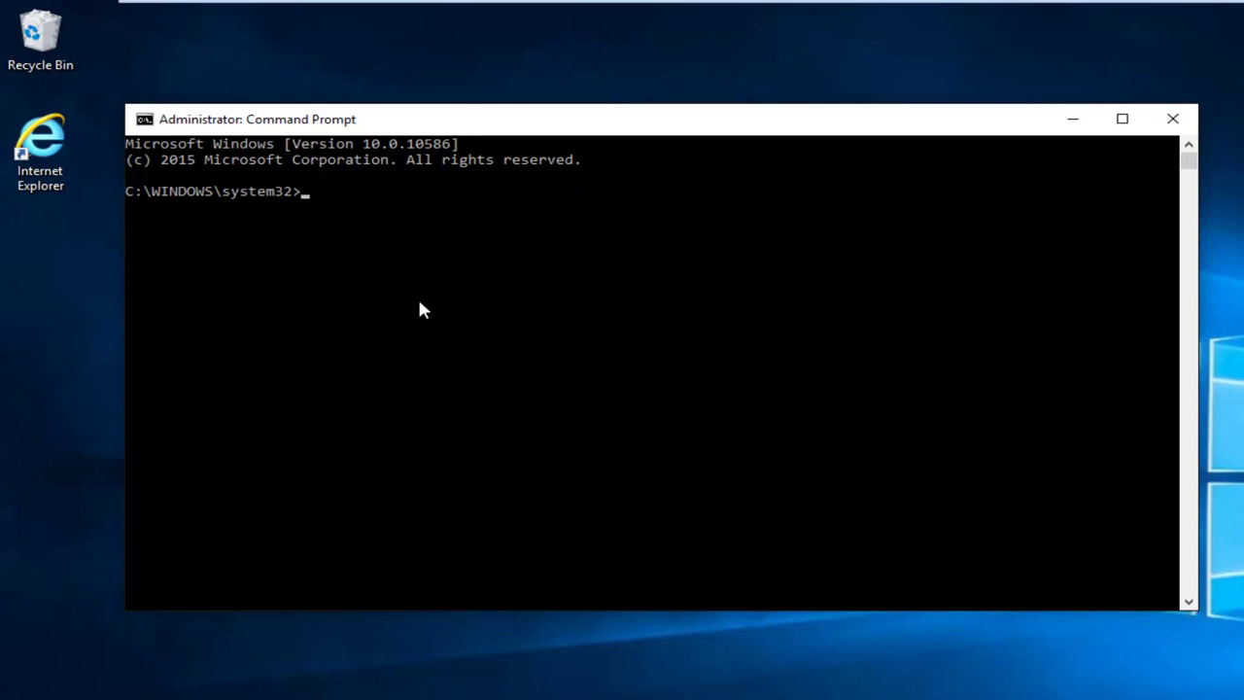
{"action": "type", "text": "T:"}
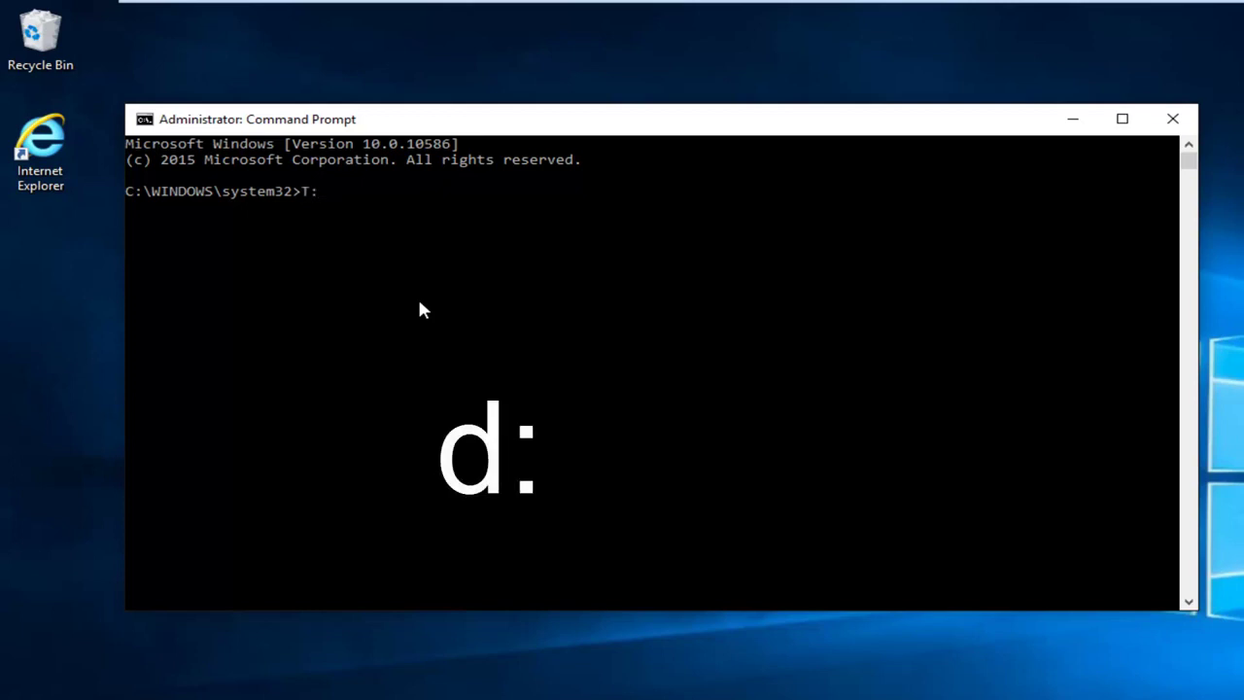
{"action": "key", "text": "Return"}
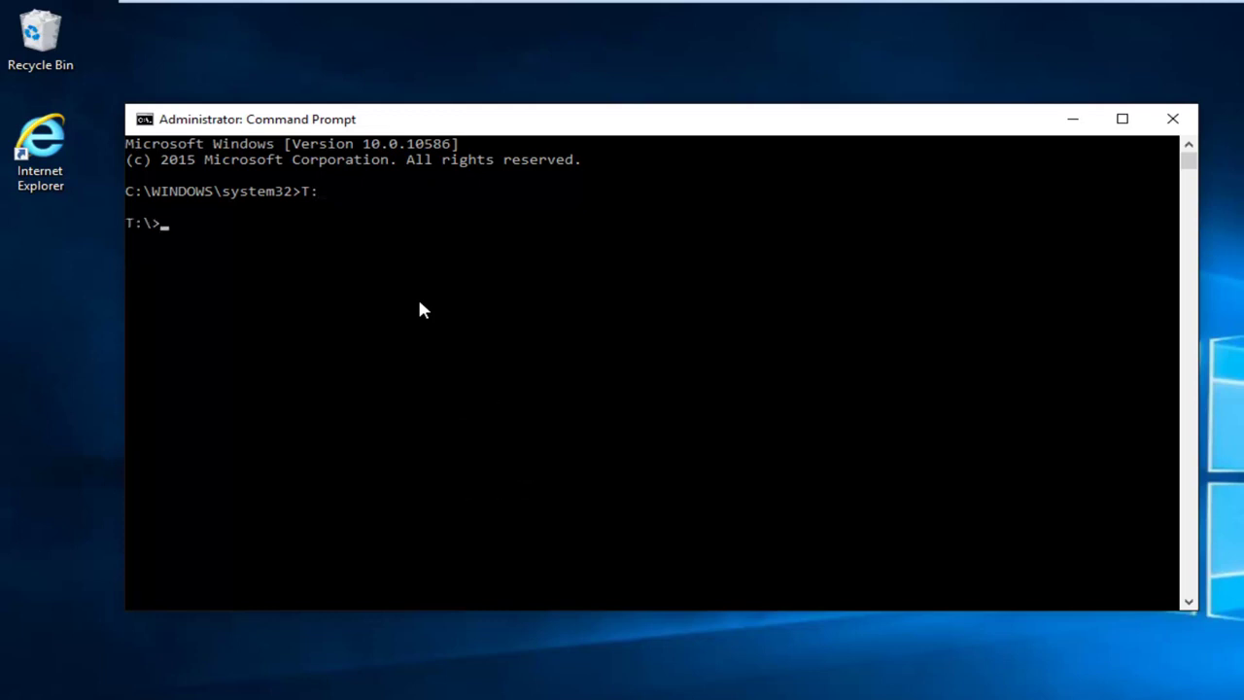
Step: Run rmdir "System Volume Information"/s on the T: drive and answer y to confirm the folder's deletion
{"action": "type", "text": "rmdir"}
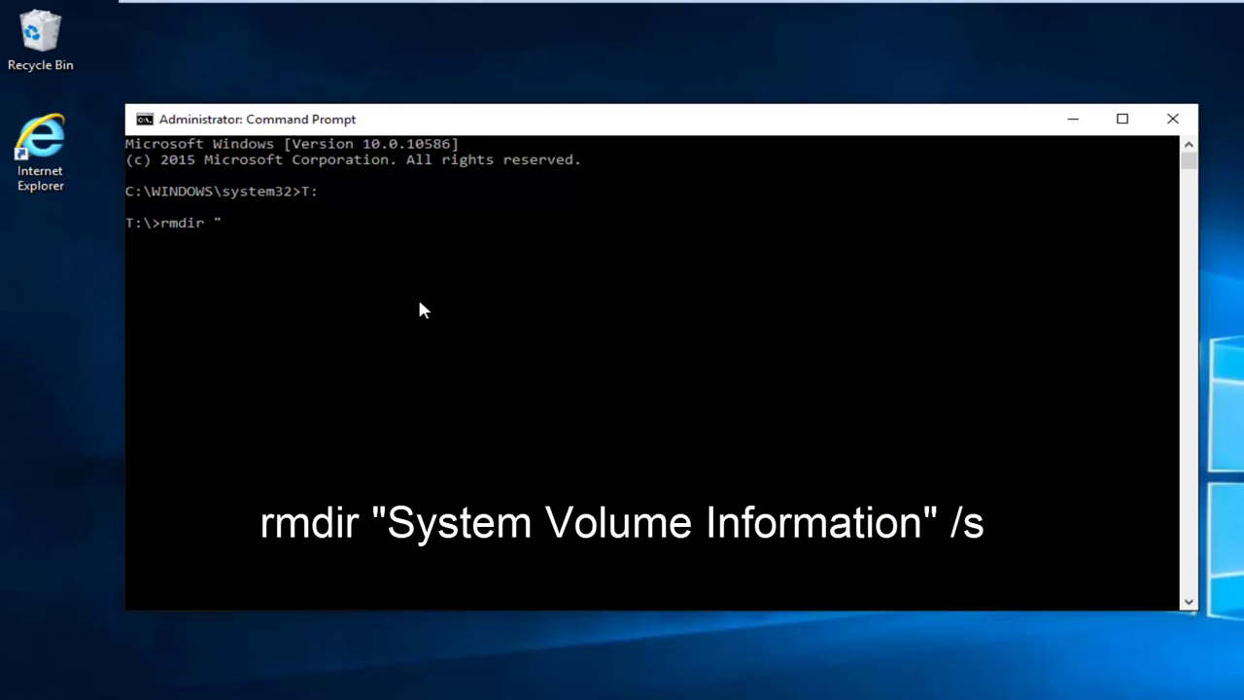
{"action": "type", "text": "\"System"}
{"action": "type", "text": "Vo"}
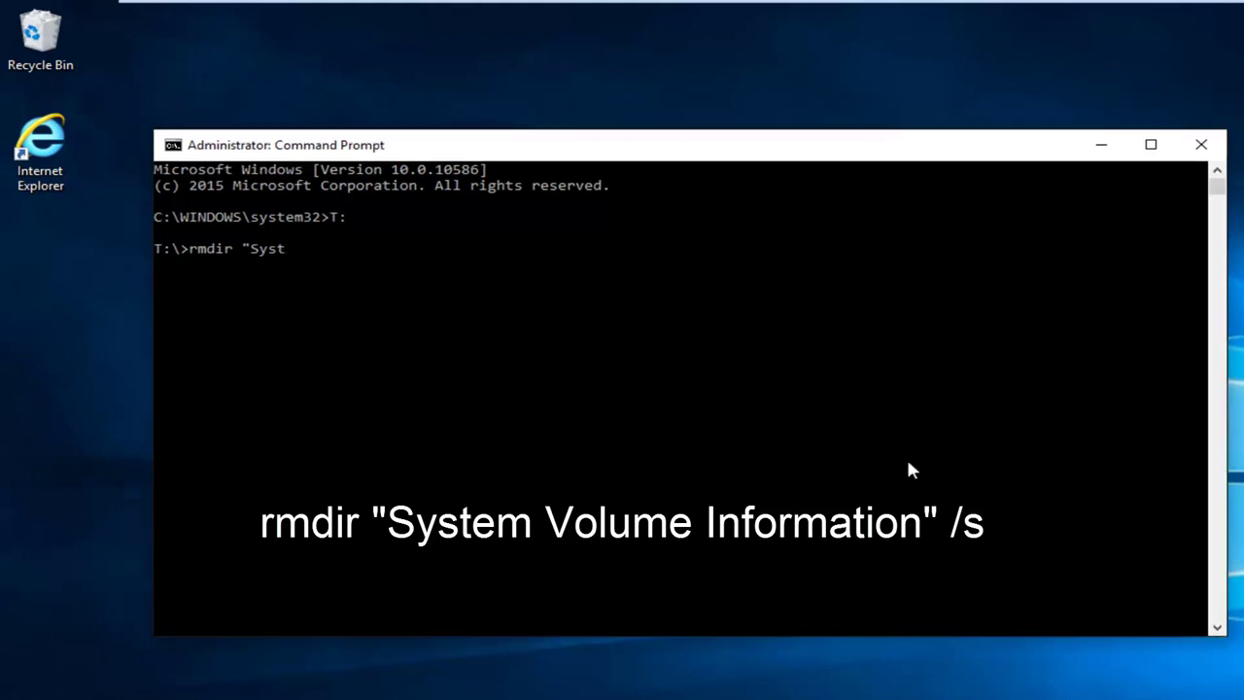
{"action": "type", "text": "lume Information"}
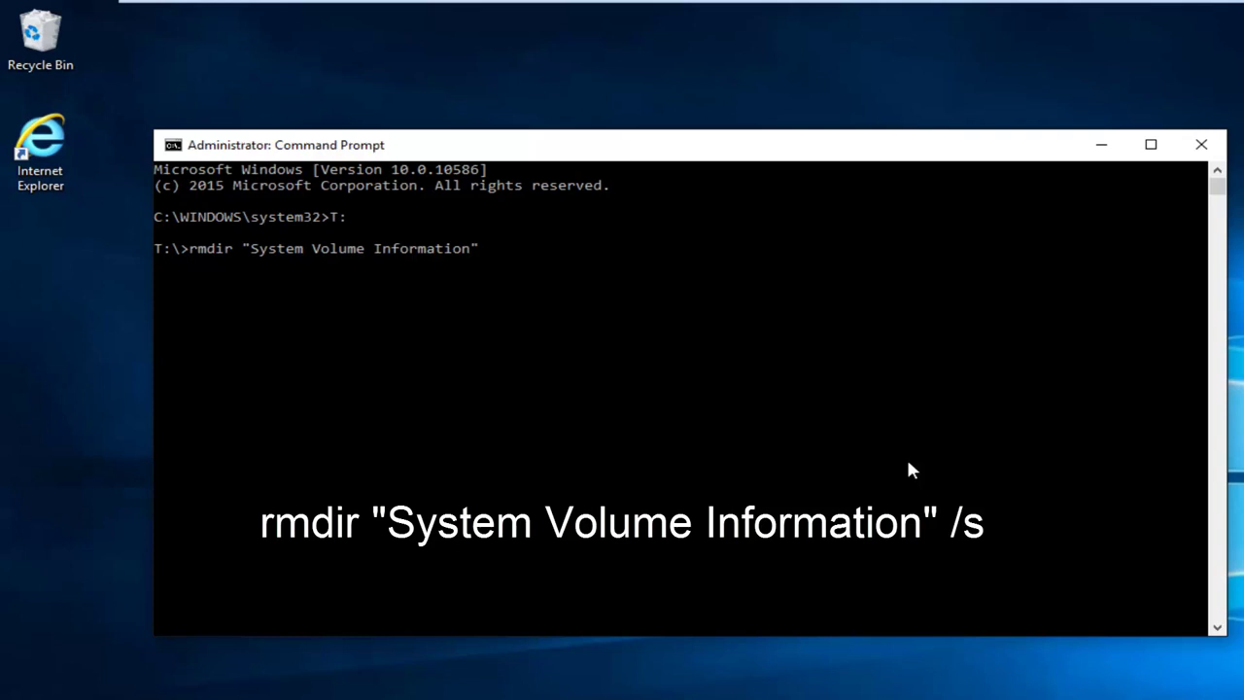
{"action": "type", "text": "\"/s"}
{"action": "key", "text": "Return"}
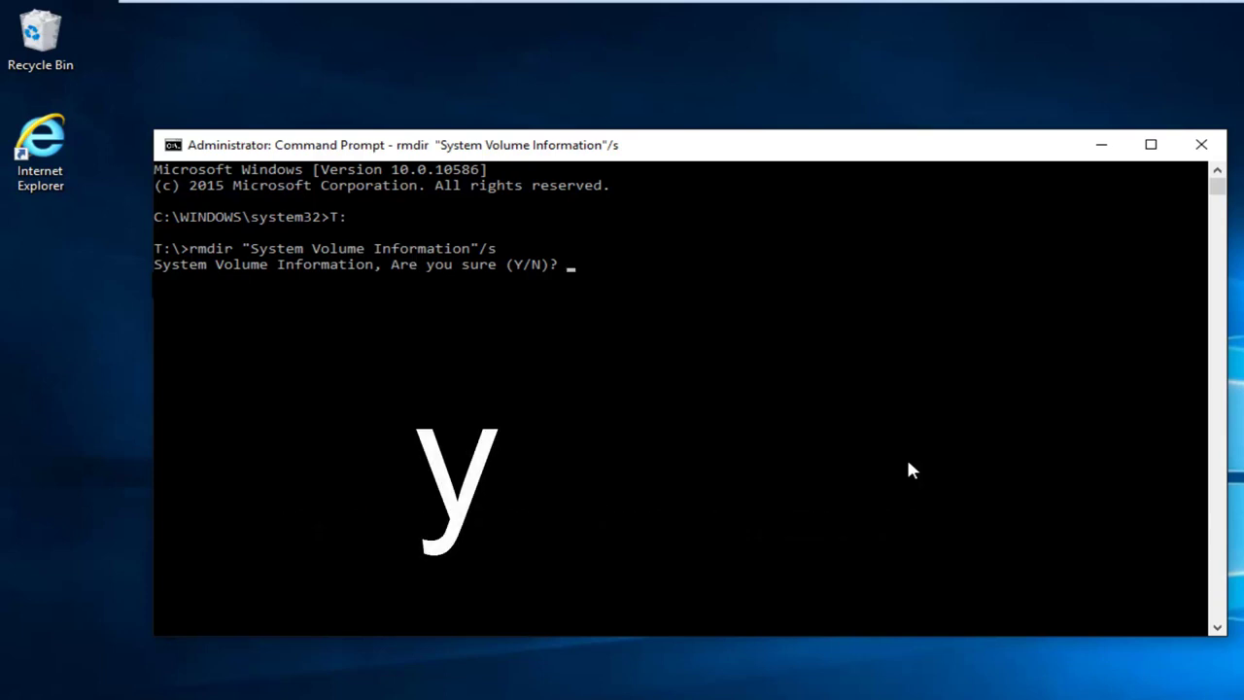
{"action": "type", "text": "y"}
{"action": "key", "text": "Return"}
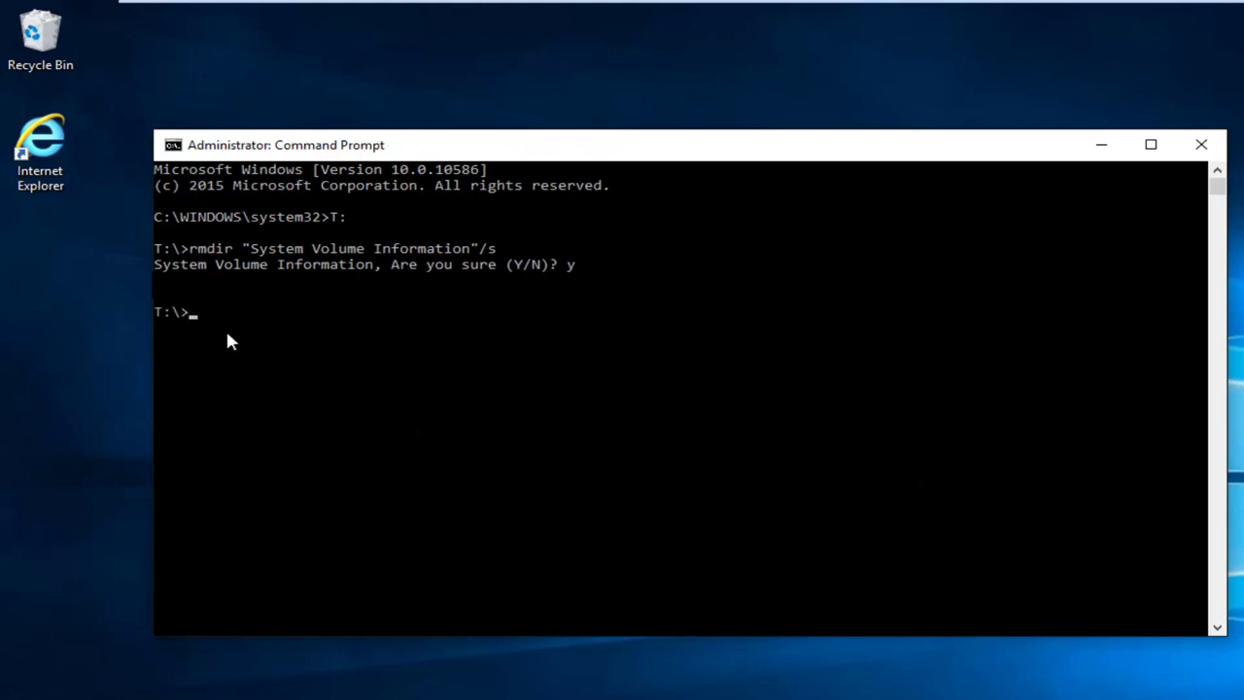